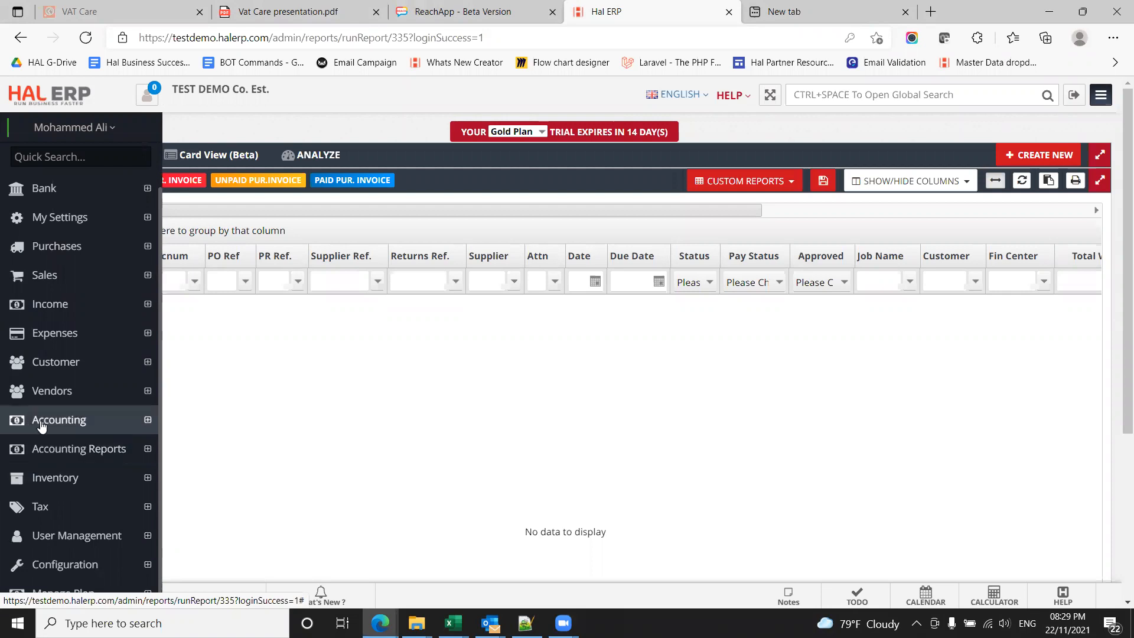
# - Open the Ledger Account Setup list under Accounting and look through the account tree
pyautogui.click(38, 424)
pyautogui.scroll(-3, 1, 487)
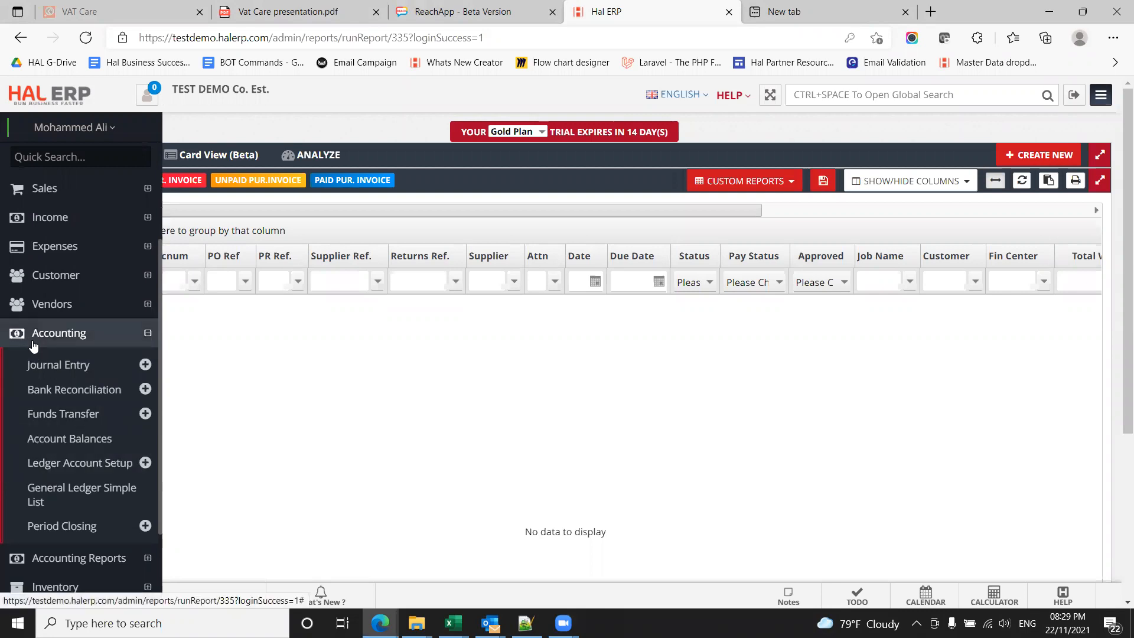
pyautogui.click(93, 470)
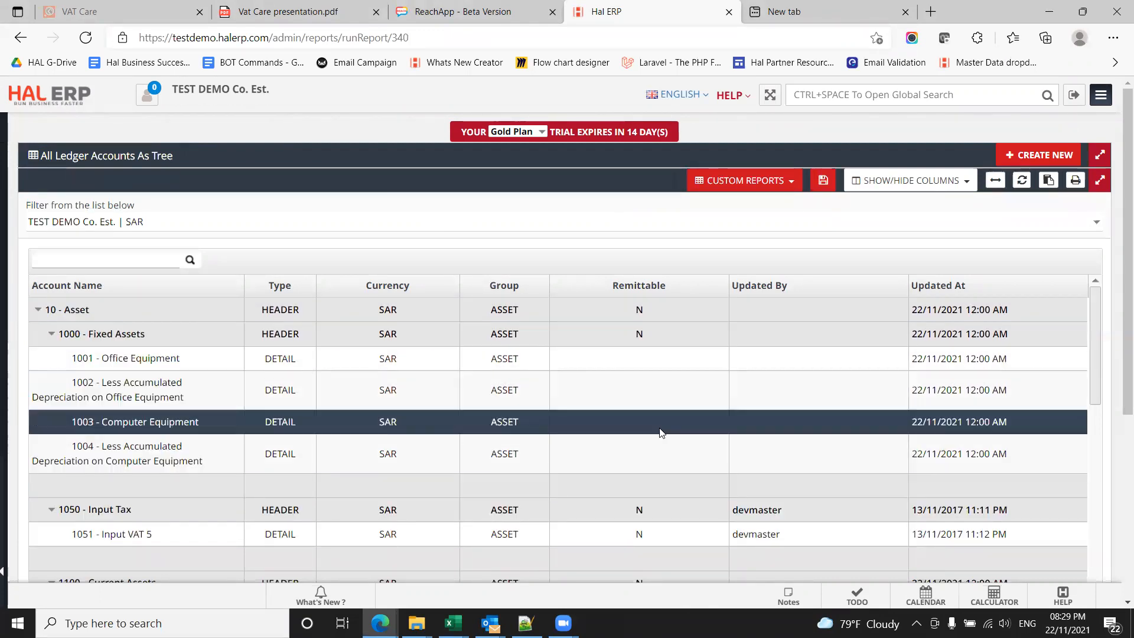
pyautogui.scroll(-4, 1118, 280)
pyautogui.scroll(3, 1118, 272)
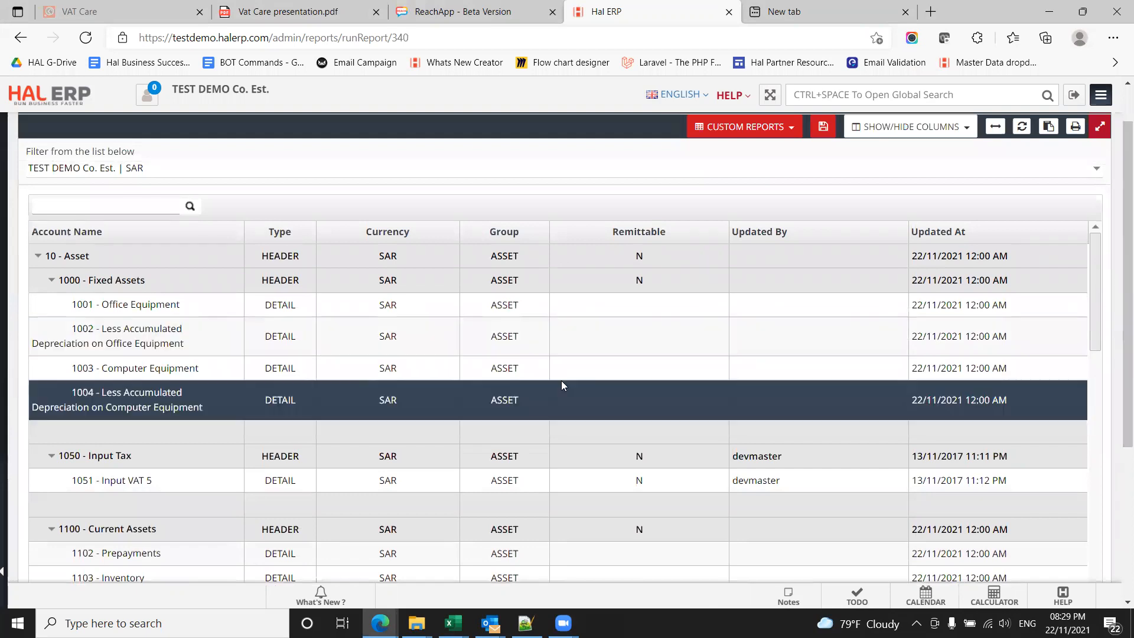
pyautogui.scroll(2, 1118, 267)
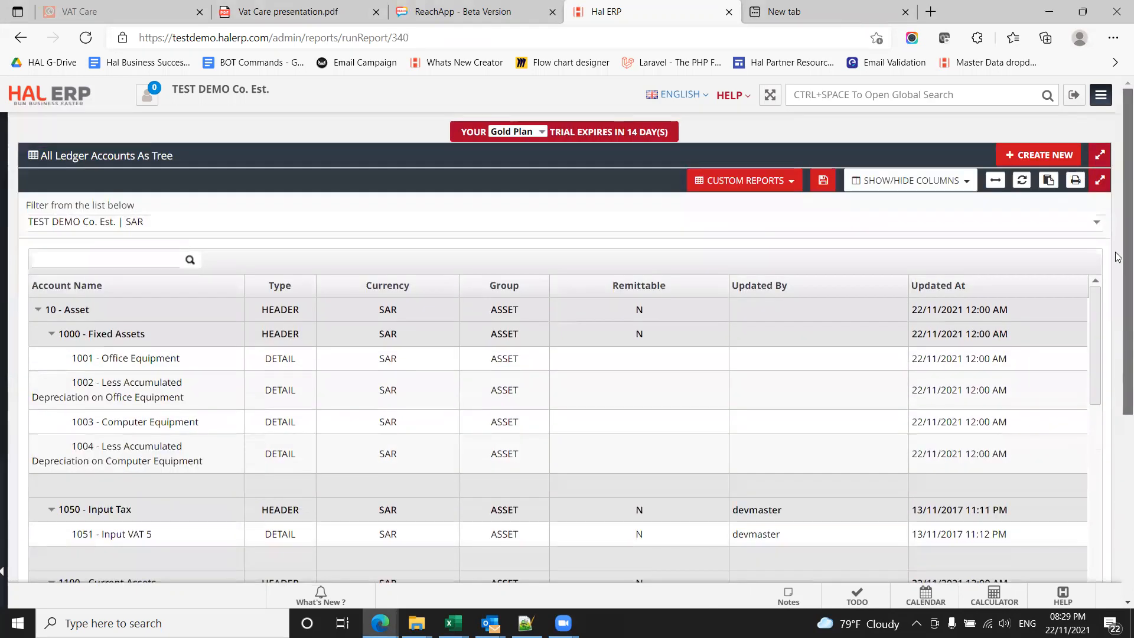
pyautogui.scroll(-1, 1119, 266)
pyautogui.scroll(1, 1118, 265)
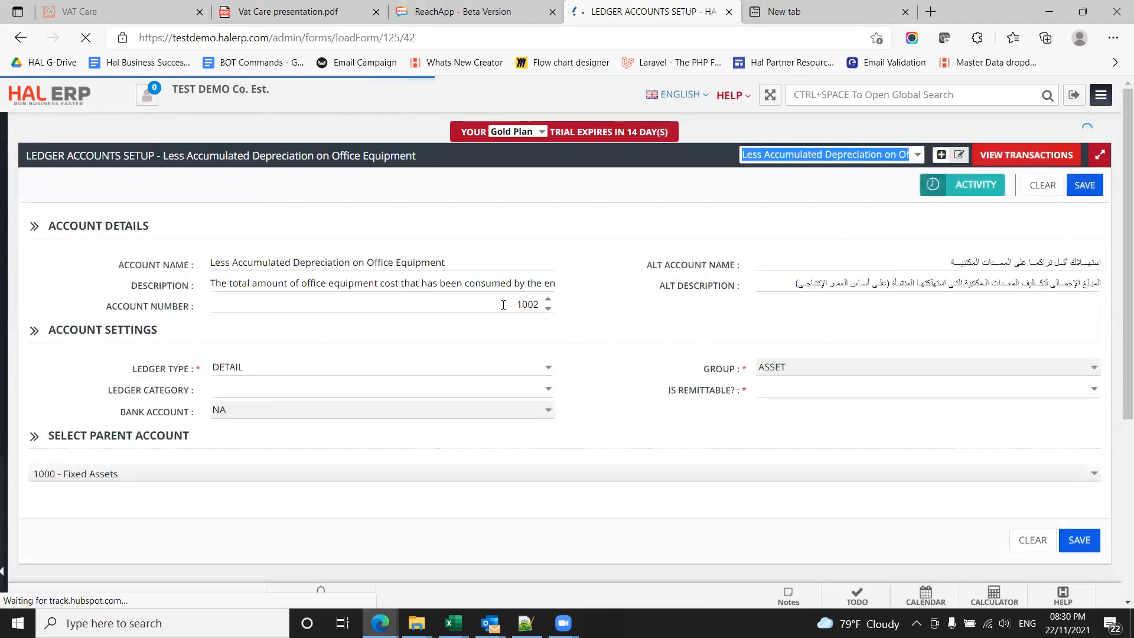
# - Change the account name of ledger account 1002 to "Less Accumulated Depreciation on Equipments"
pyautogui.click(463, 262)
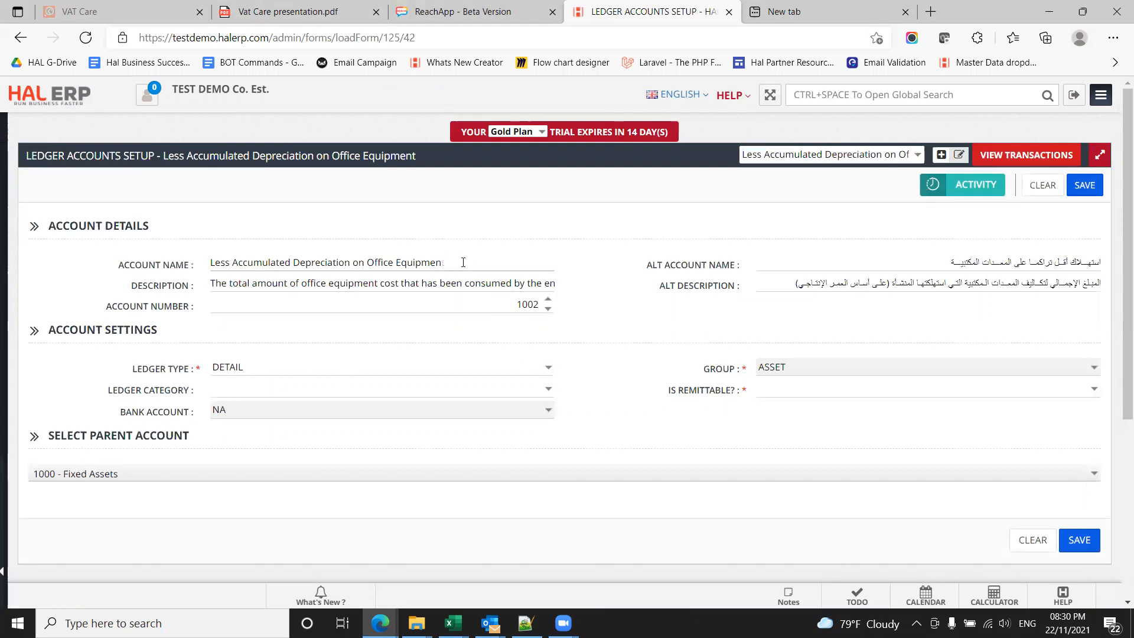
pyautogui.press('BackSpace')
pyautogui.press('BackSpace')
pyautogui.press('BackSpace')
pyautogui.press('BackSpace')
pyautogui.press('BackSpace')
pyautogui.press('BackSpace')
pyautogui.press('BackSpace')
pyautogui.press('BackSpace')
pyautogui.press('BackSpace')
pyautogui.press('BackSpace')
pyautogui.press('BackSpace')
pyautogui.press('BackSpace')
pyautogui.write('Equipments')
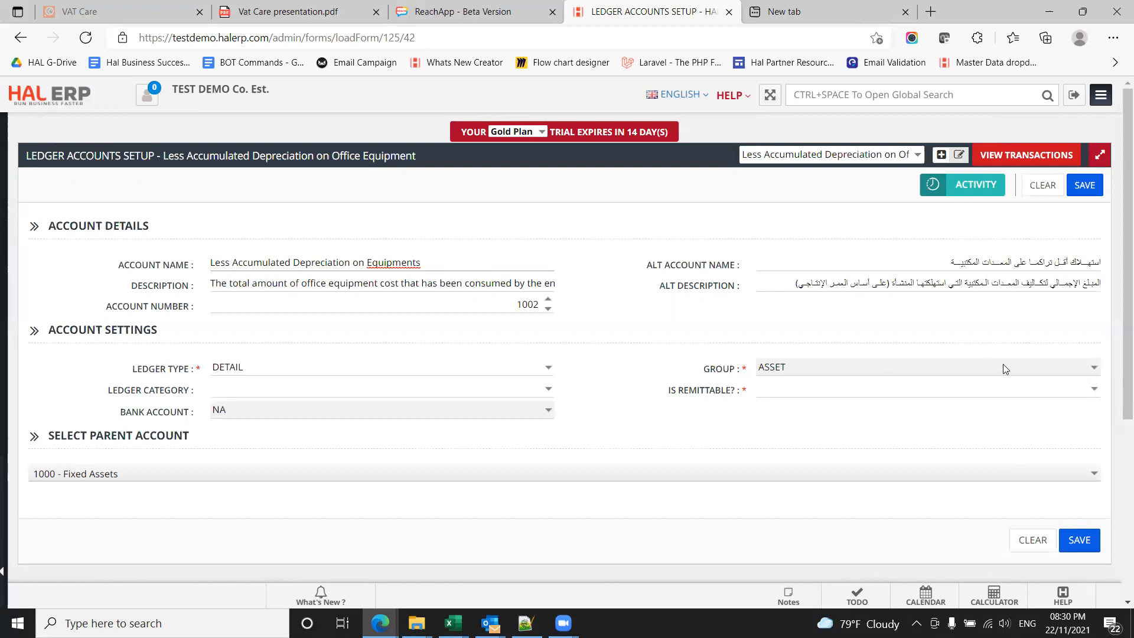
# - Set the Is Remittable option of account 1002 to NA, keep 1000 - Fixed Assets as parent, and save
pyautogui.click(1093, 390)
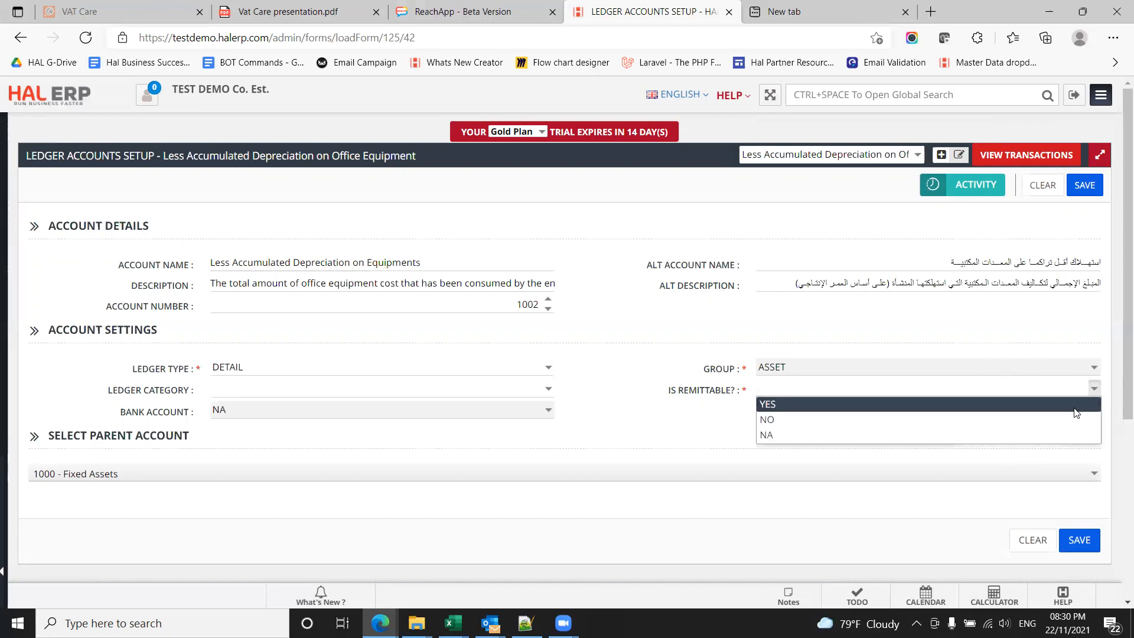
pyautogui.click(1011, 440)
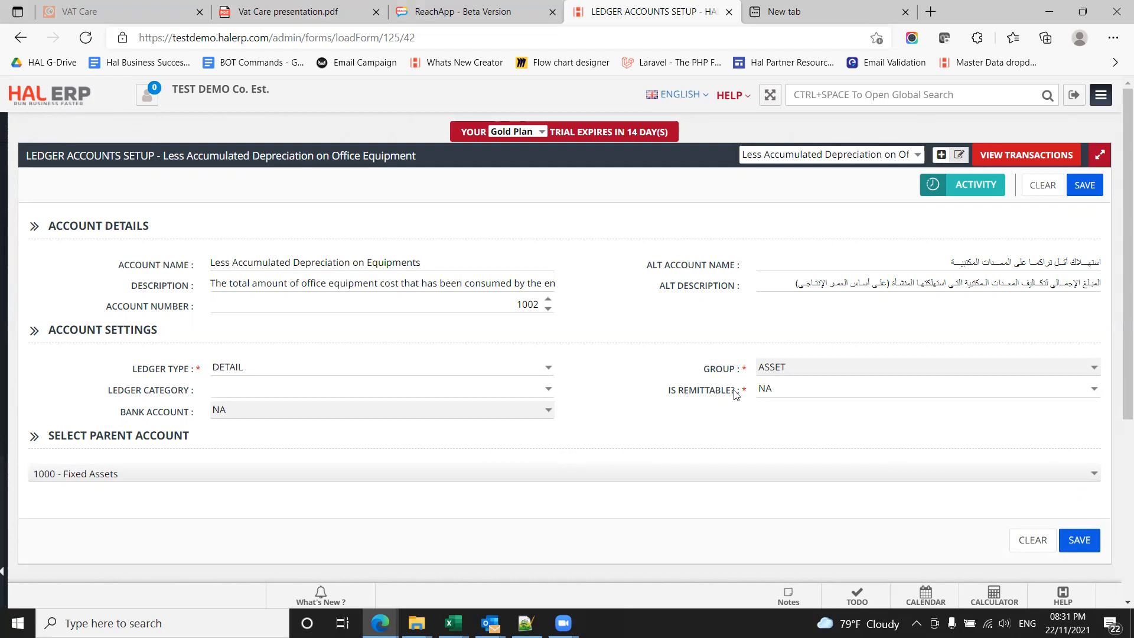
pyautogui.click(245, 474)
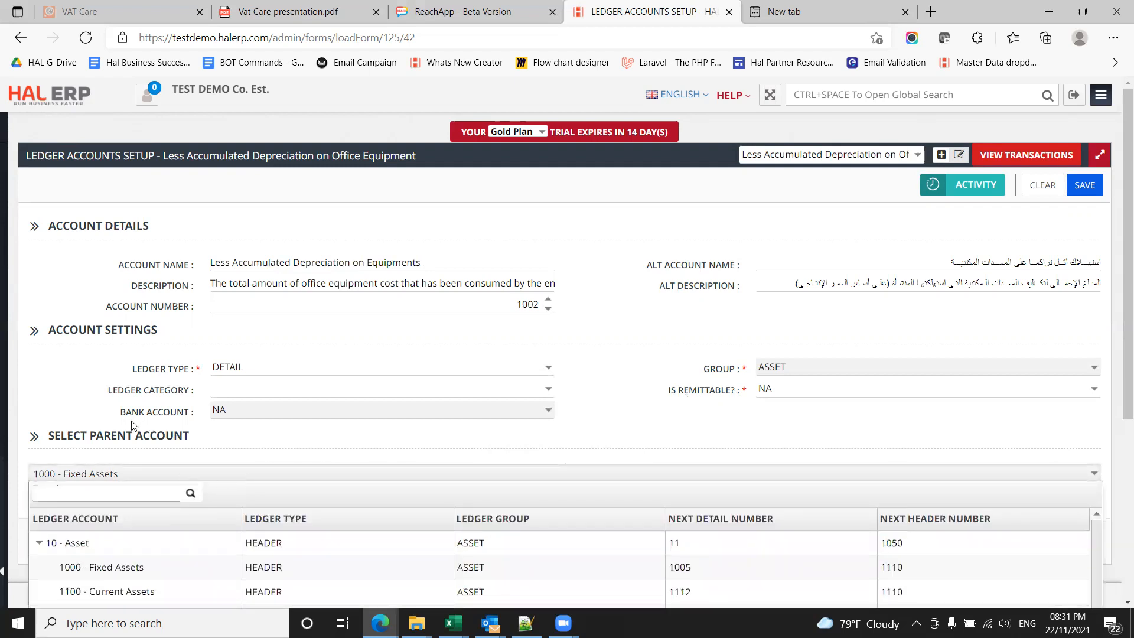
pyautogui.scroll(-3, 138, 425)
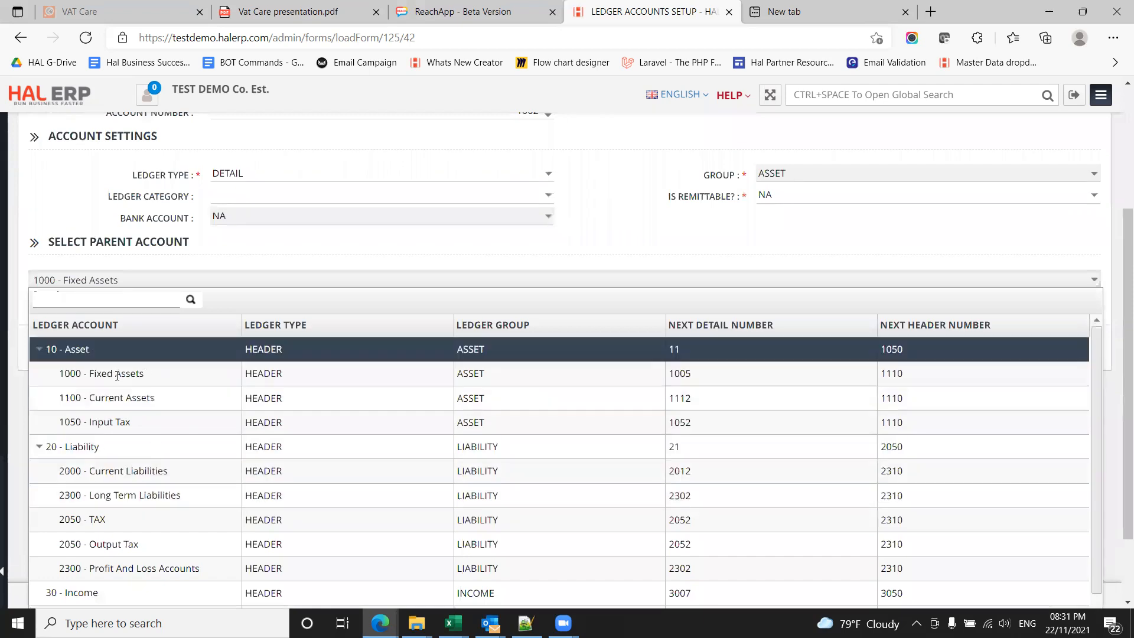
pyautogui.click(149, 243)
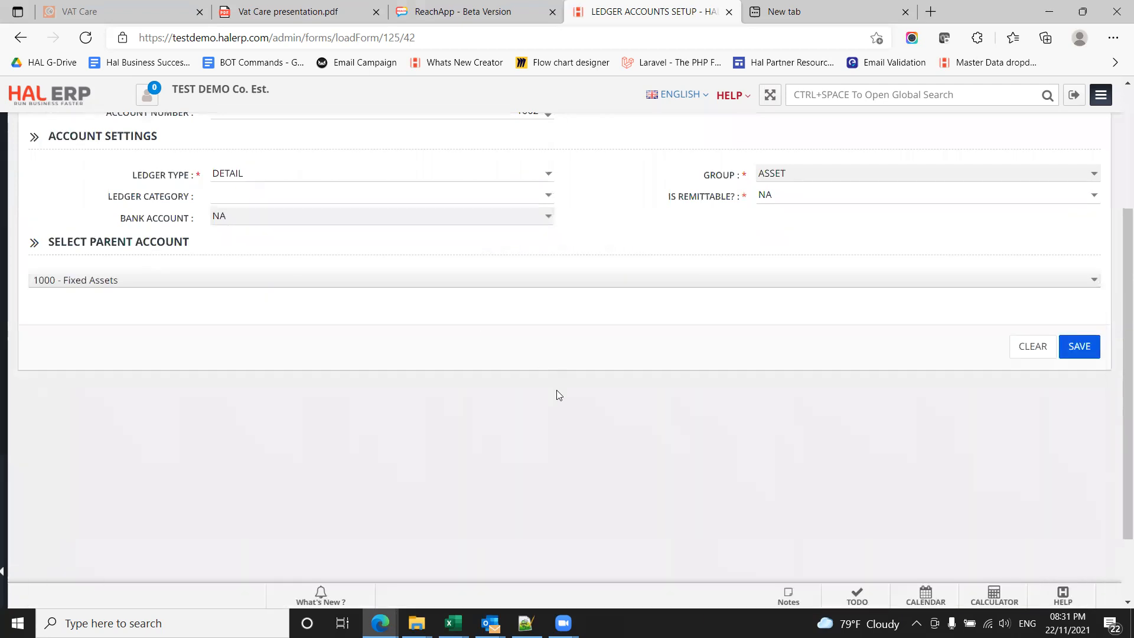
pyautogui.click(1079, 348)
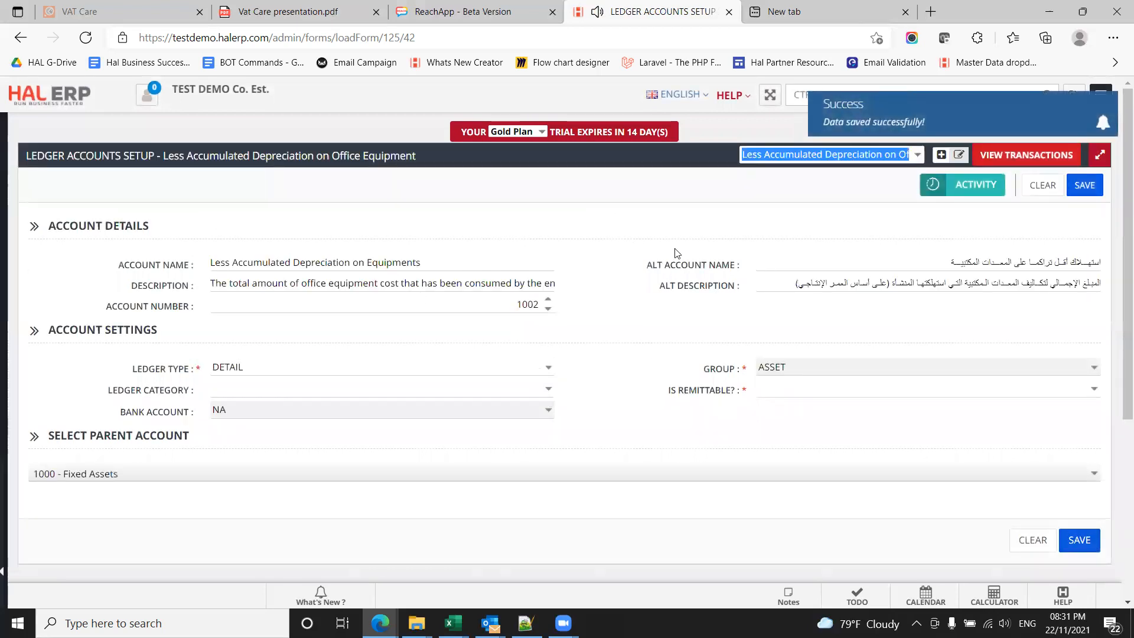
# - Return to the ledger account list and start a new account named "Miscellaneous Expenses"
pyautogui.click(1017, 153)
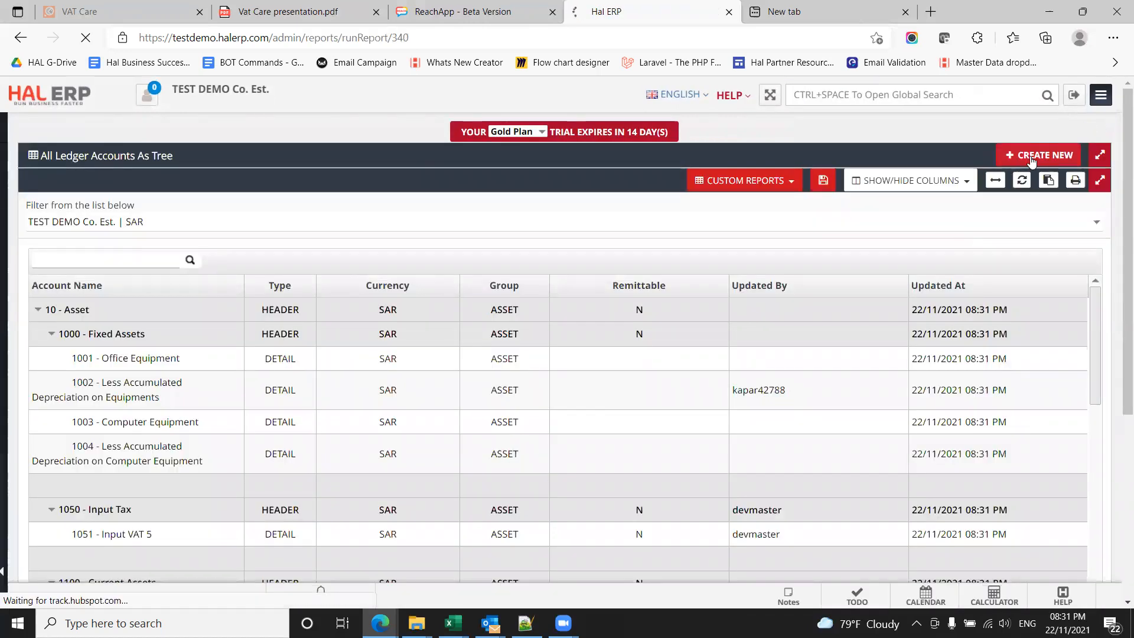
pyautogui.click(1032, 156)
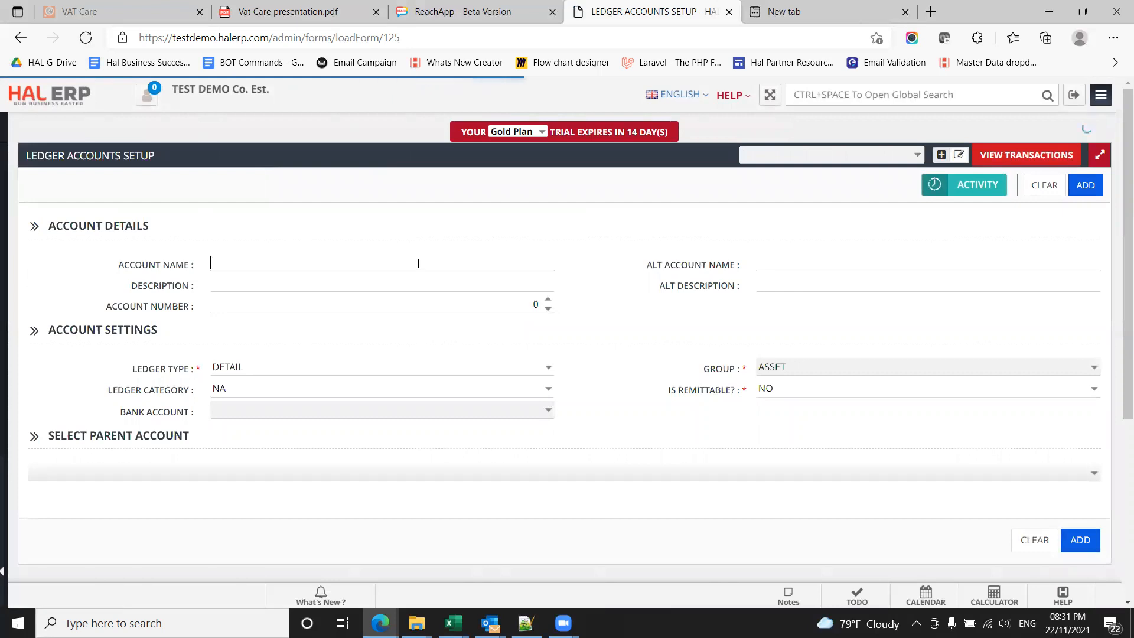
pyautogui.write('Mis')
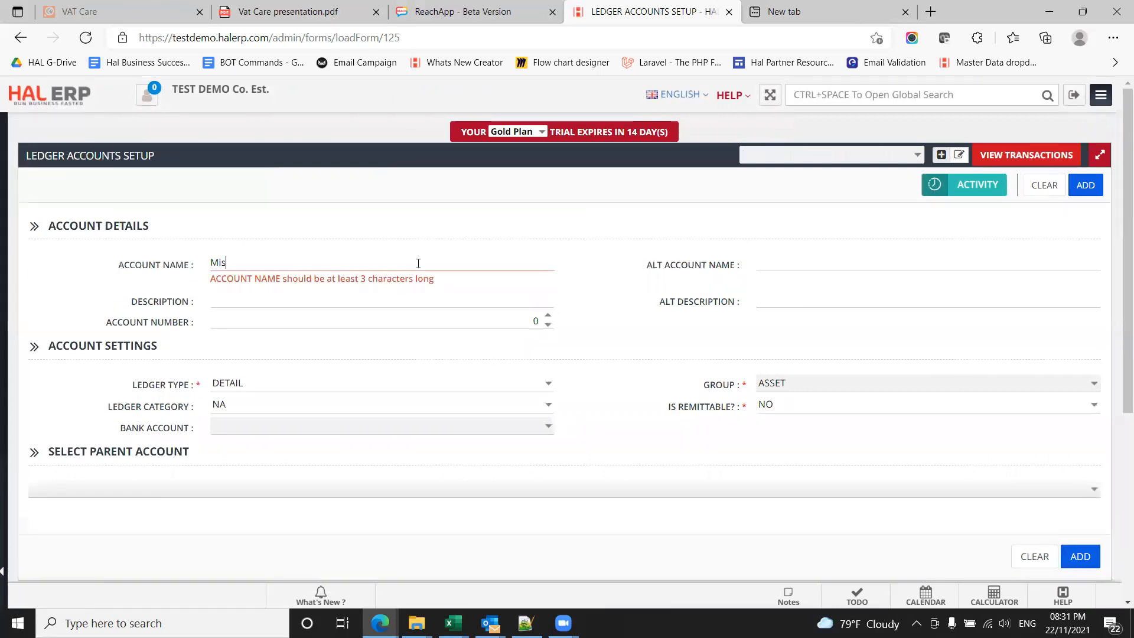
pyautogui.write('cellaneous Expenses')
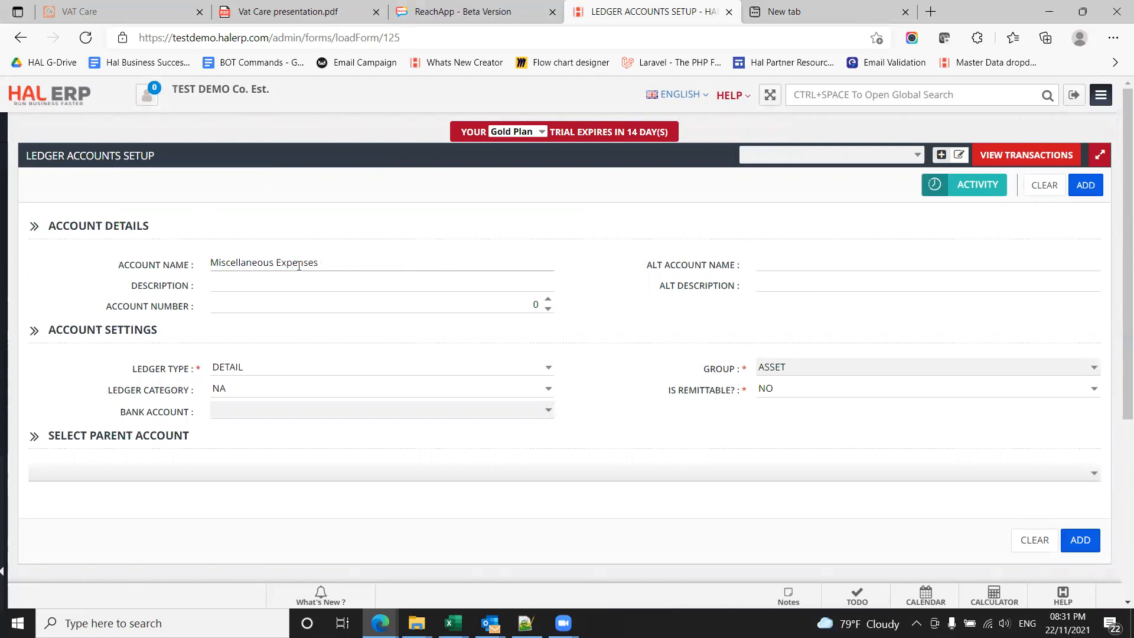
pyautogui.click(264, 280)
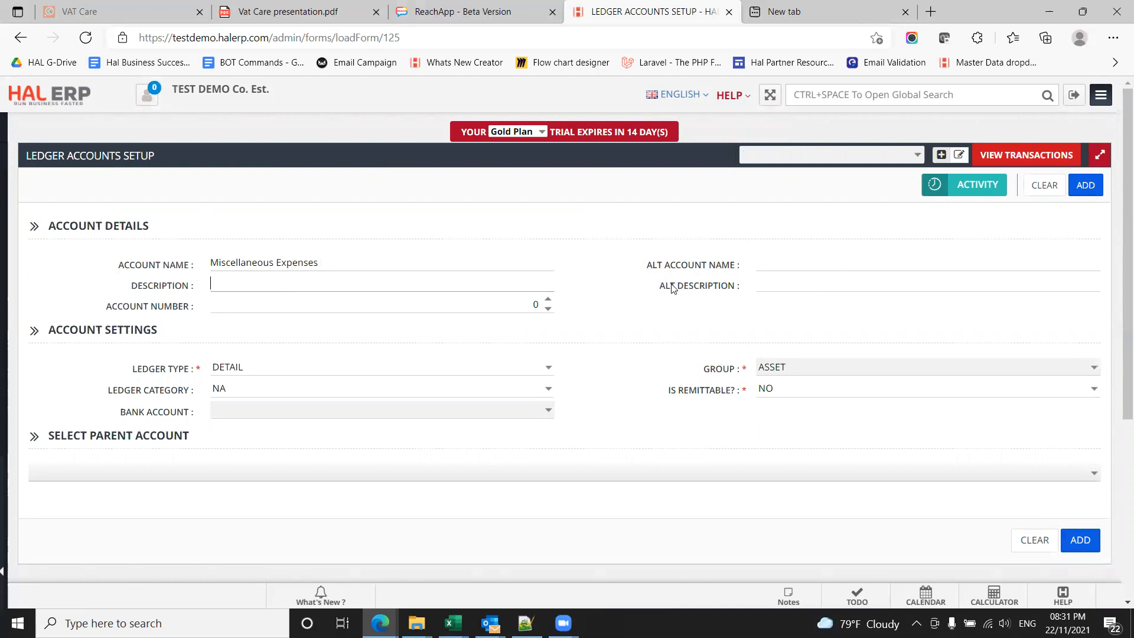
pyautogui.click(938, 264)
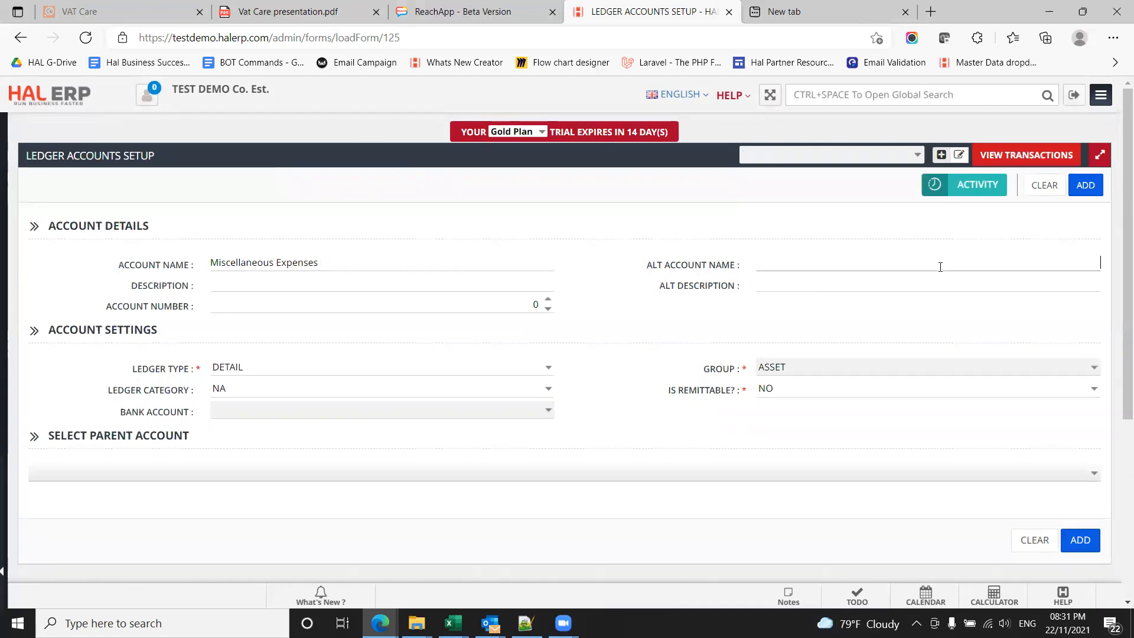
pyautogui.click(940, 281)
pyautogui.click(946, 269)
pyautogui.click(942, 283)
pyautogui.click(943, 266)
pyautogui.click(833, 284)
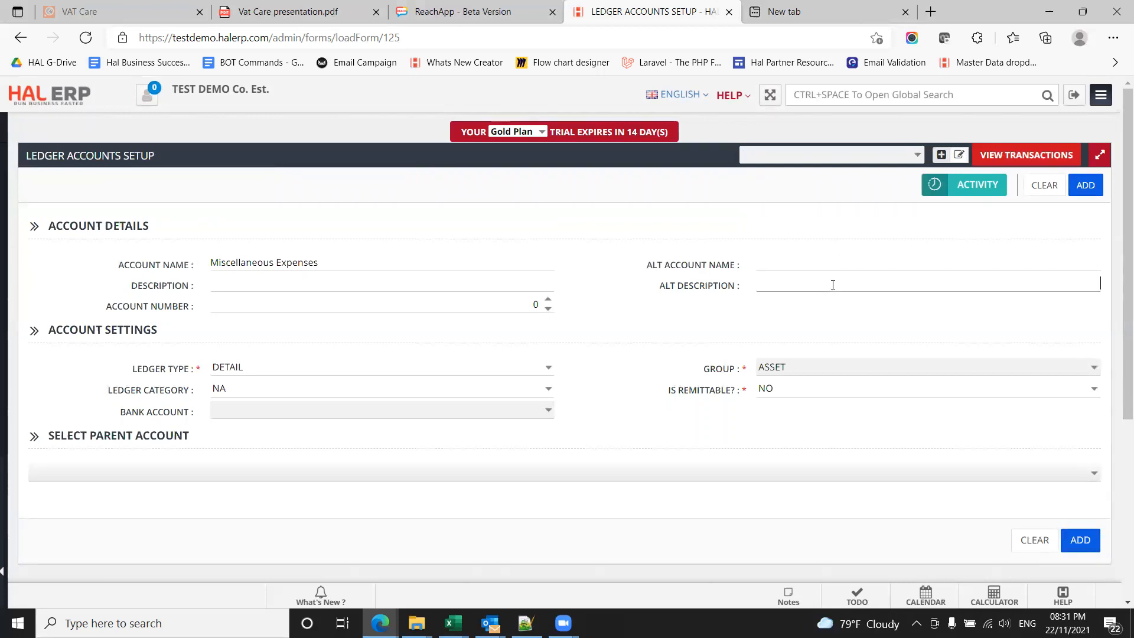
pyautogui.click(701, 102)
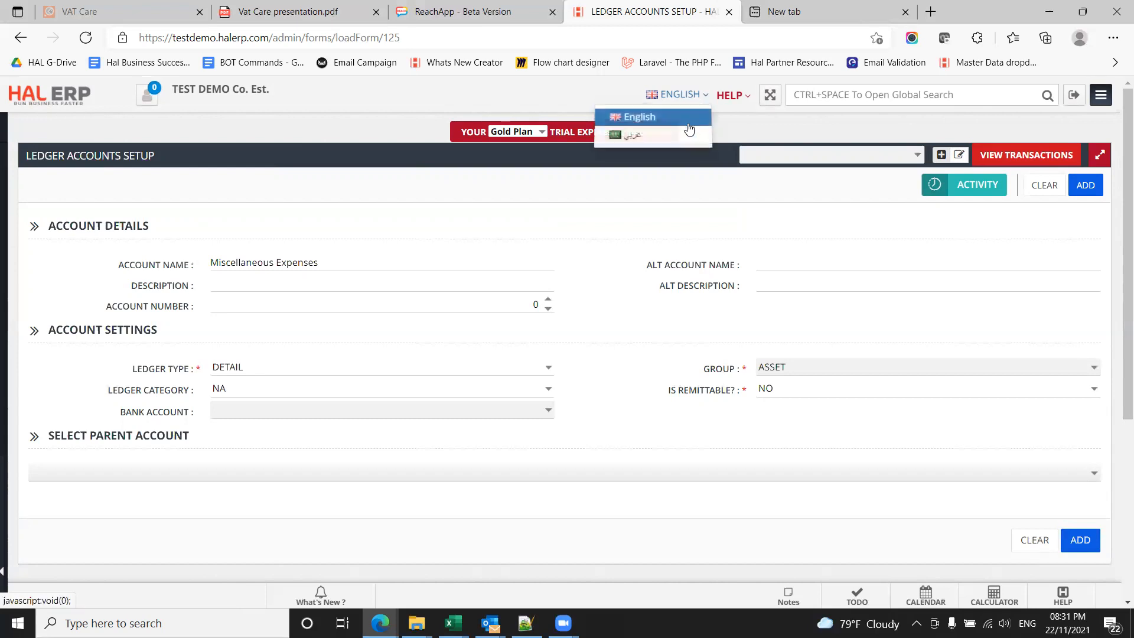
pyautogui.click(844, 269)
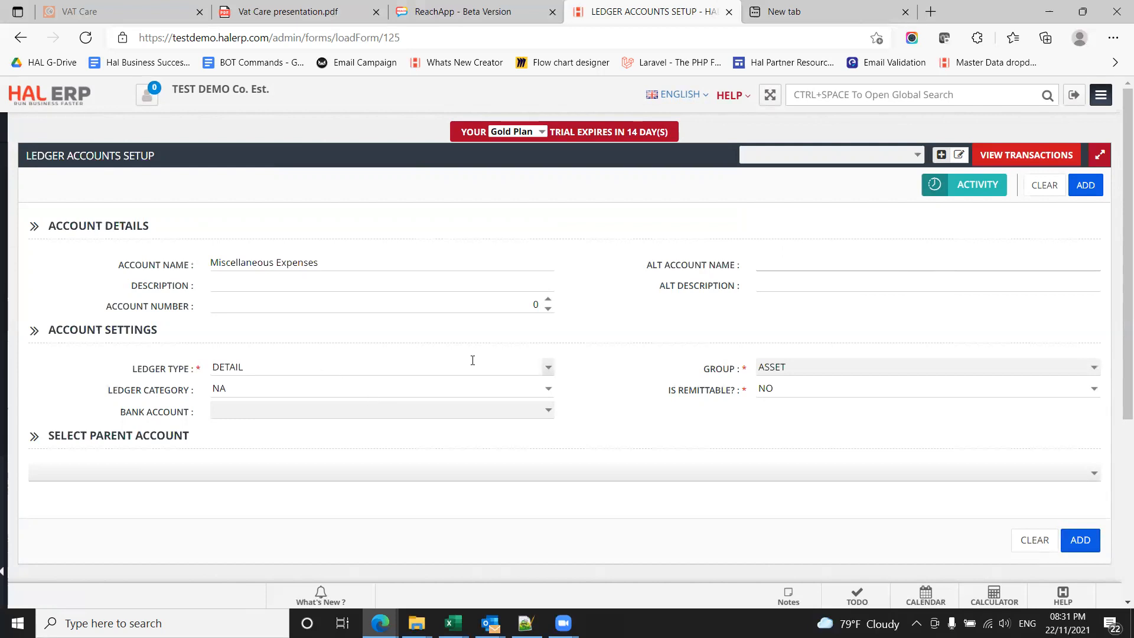
# - Check the ledger type options of the new account and choose DETAIL
pyautogui.click(549, 369)
pyautogui.click(550, 368)
pyautogui.click(550, 369)
pyautogui.click(550, 368)
pyautogui.click(550, 369)
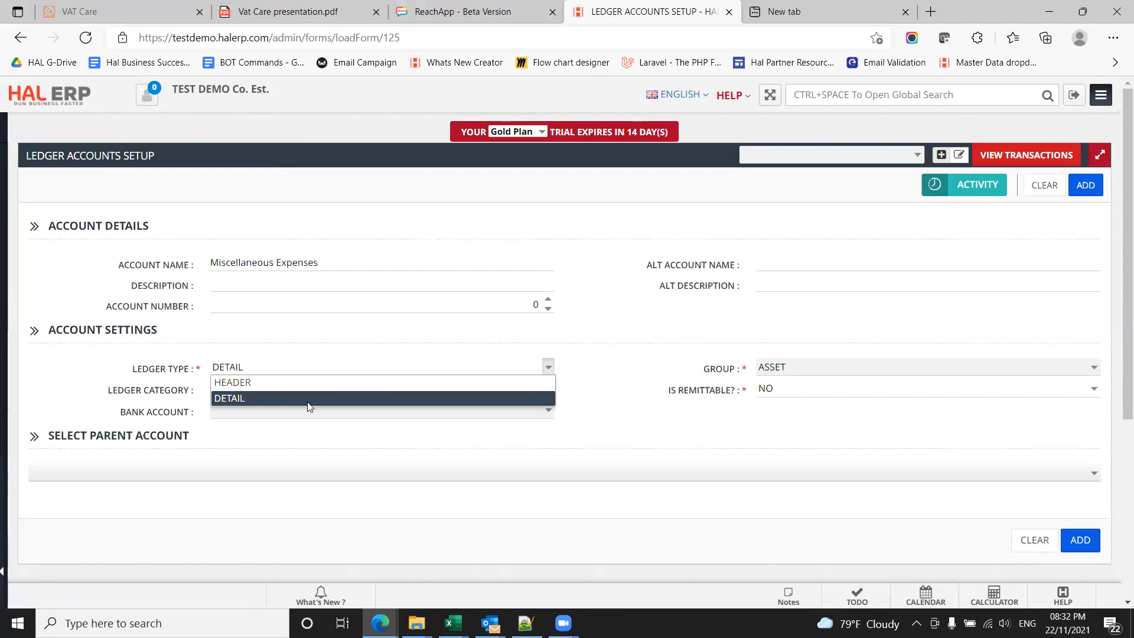
pyautogui.click(245, 400)
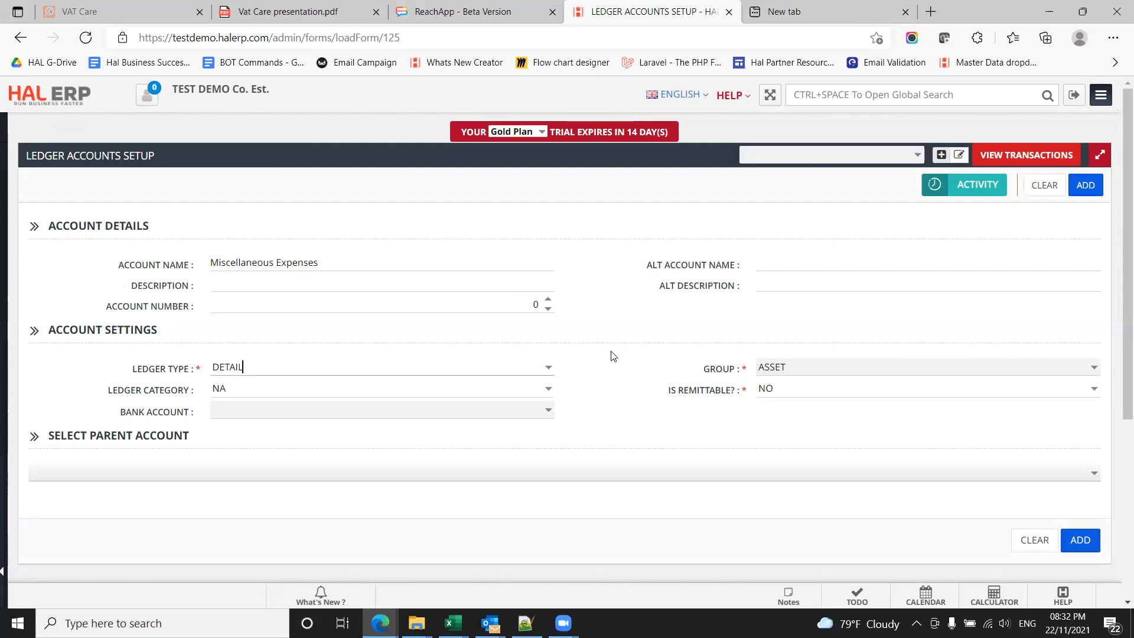
# - Collapse the Asset group in the parent account tree and select 40 - Expense as parent
pyautogui.click(73, 478)
pyautogui.scroll(-5, 50, 354)
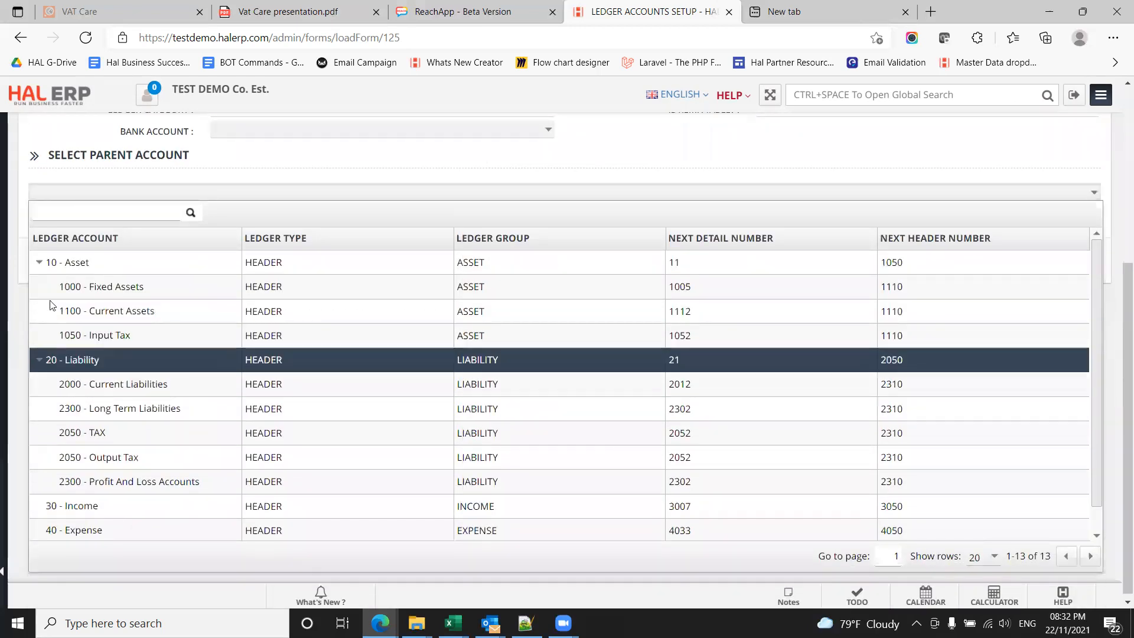
pyautogui.click(39, 262)
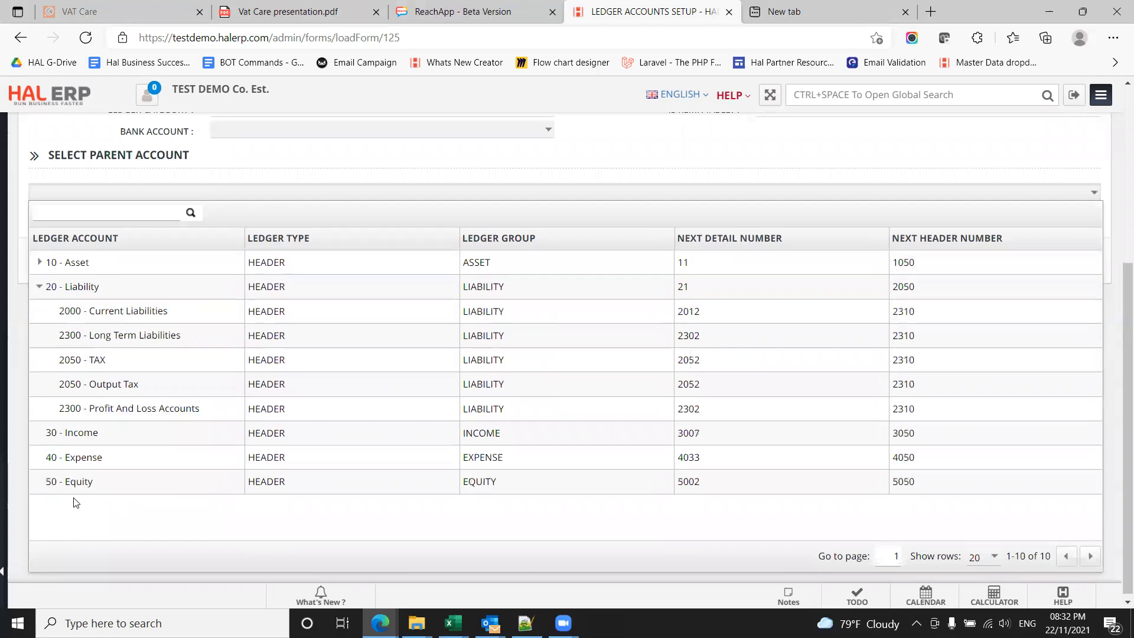
pyautogui.click(86, 459)
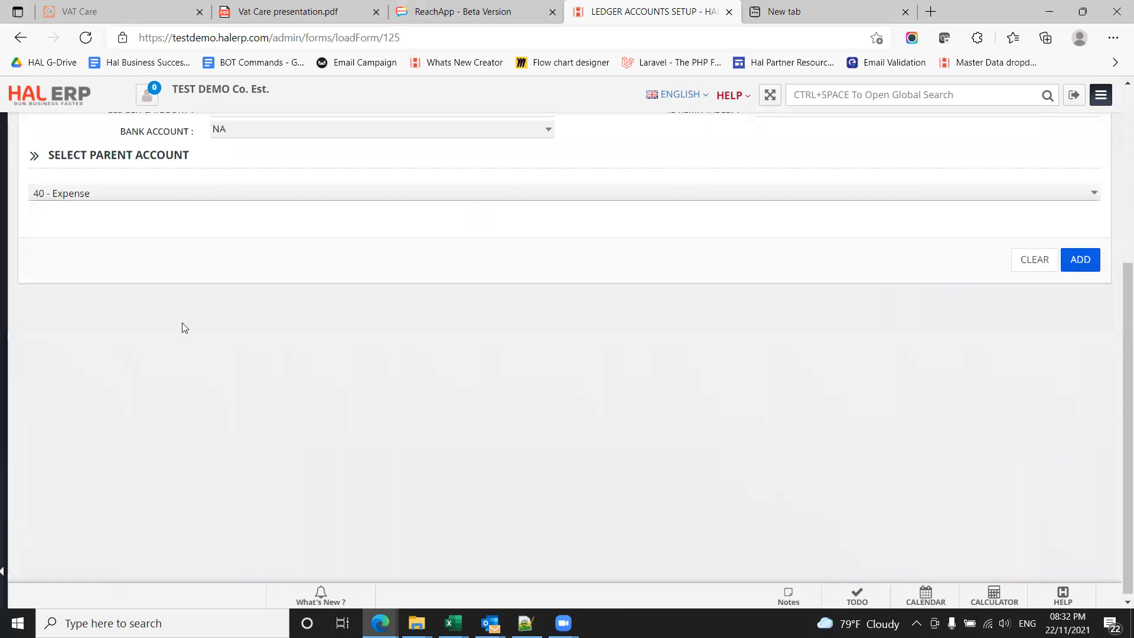
# - Try replacing the last two digits of the account number with 15, and set Is Remittable to YES
pyautogui.scroll(5, 182, 323)
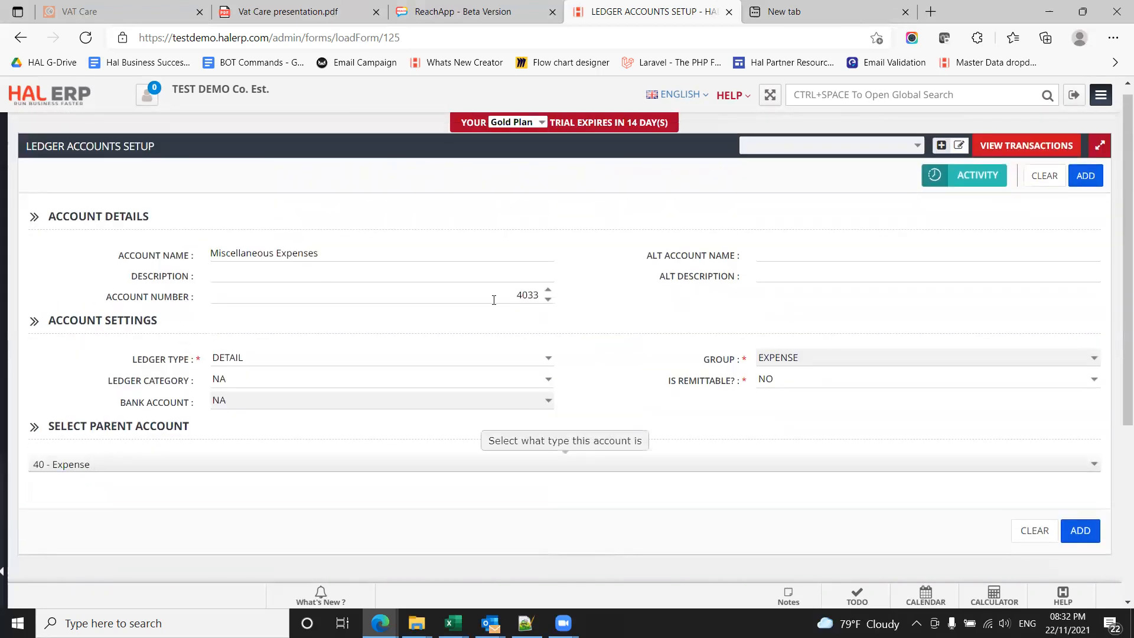
pyautogui.click(530, 294)
pyautogui.moveTo(526, 294); pyautogui.dragTo(539, 294)
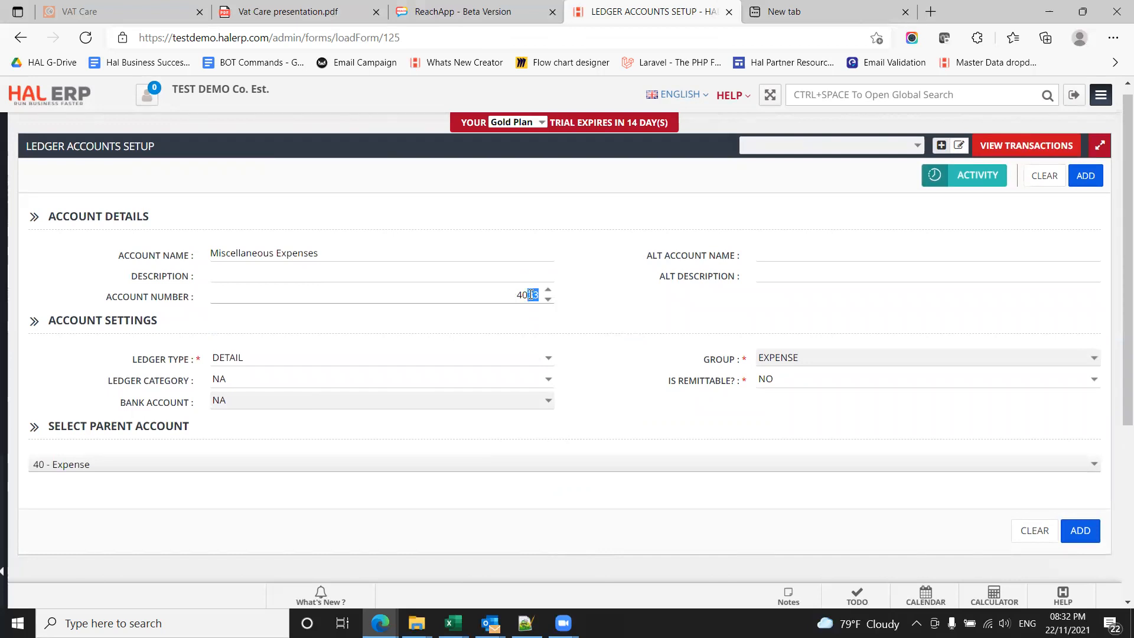
pyautogui.write('15')
pyautogui.moveTo(511, 297); pyautogui.dragTo(542, 301)
pyautogui.click(1096, 382)
pyautogui.click(1070, 395)
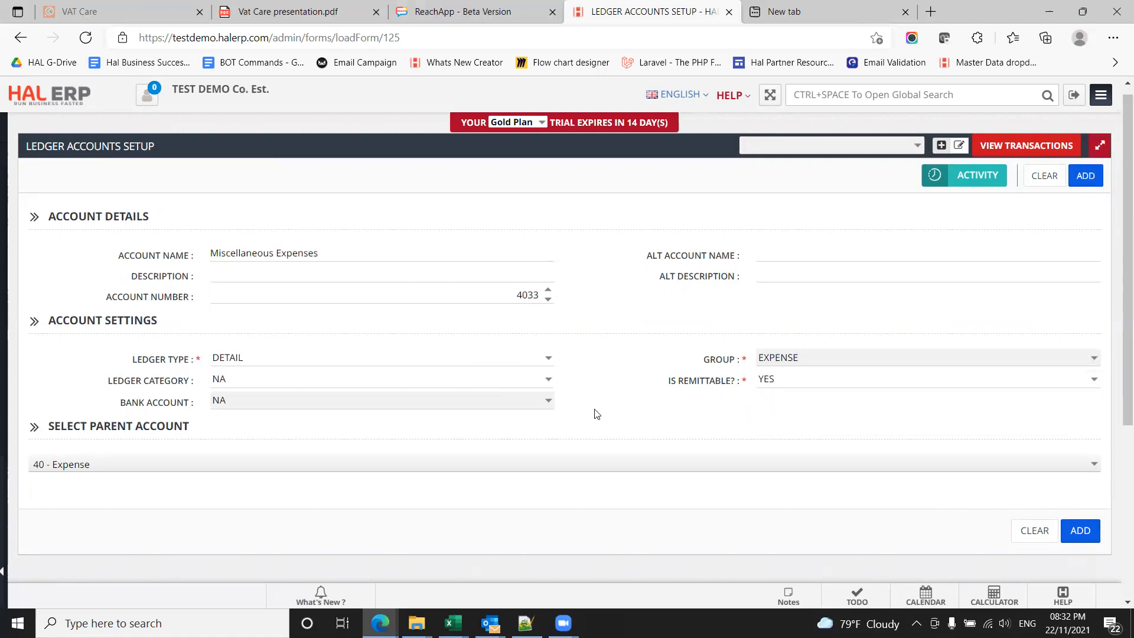
# - Collapse the Liability group in the parent account tree and select 40 - Expense again
pyautogui.click(74, 468)
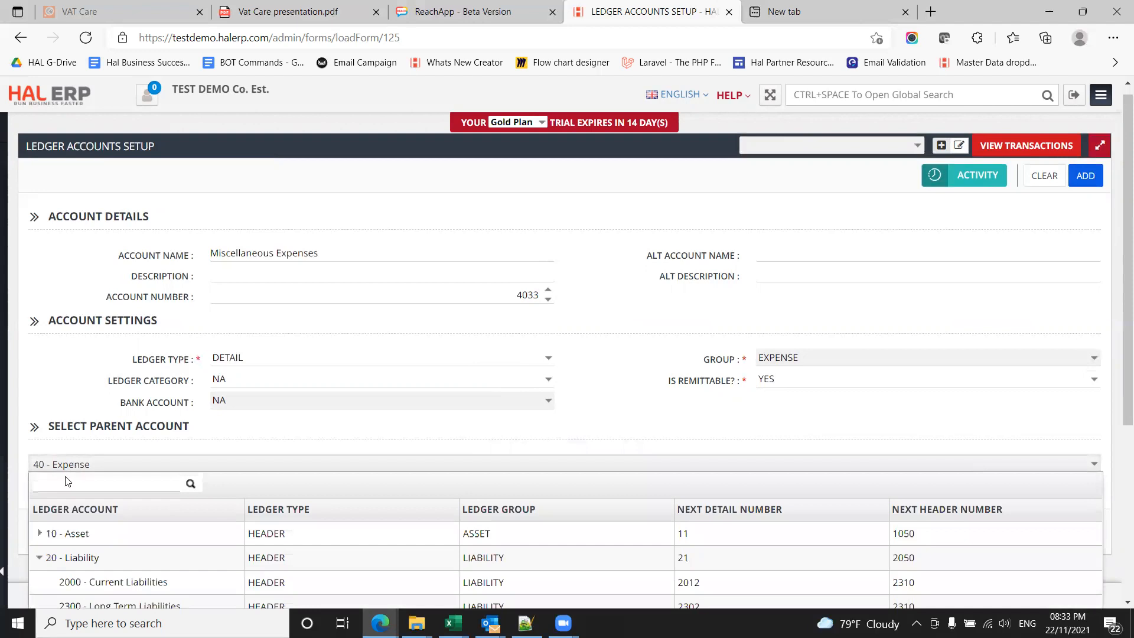
pyautogui.click(40, 534)
pyautogui.click(39, 557)
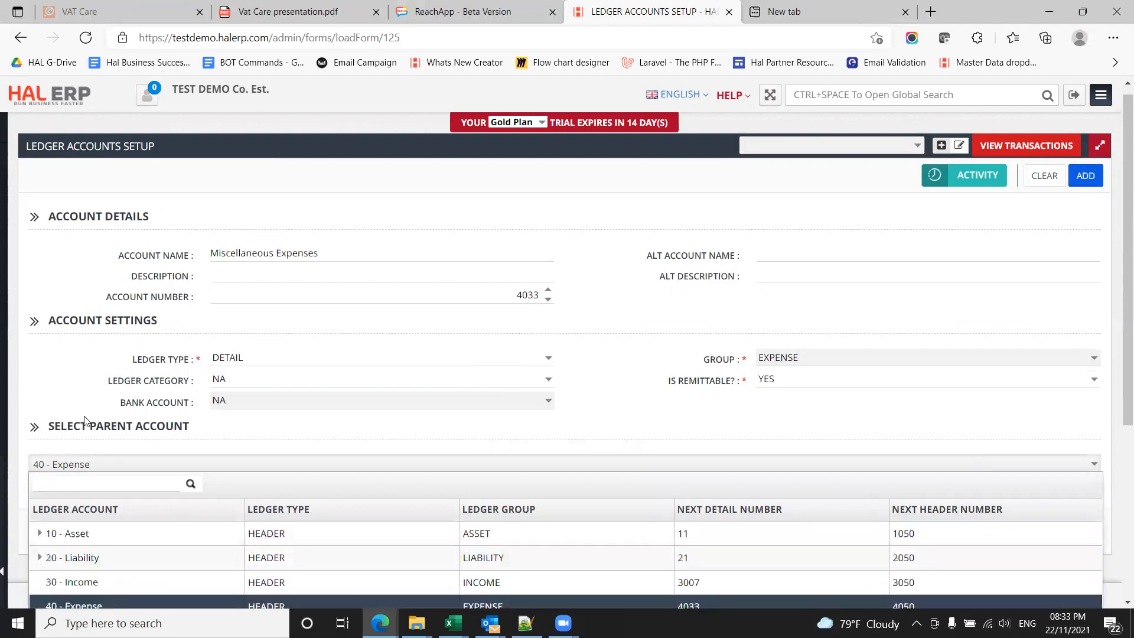
pyautogui.scroll(-2, 89, 311)
pyautogui.click(89, 306)
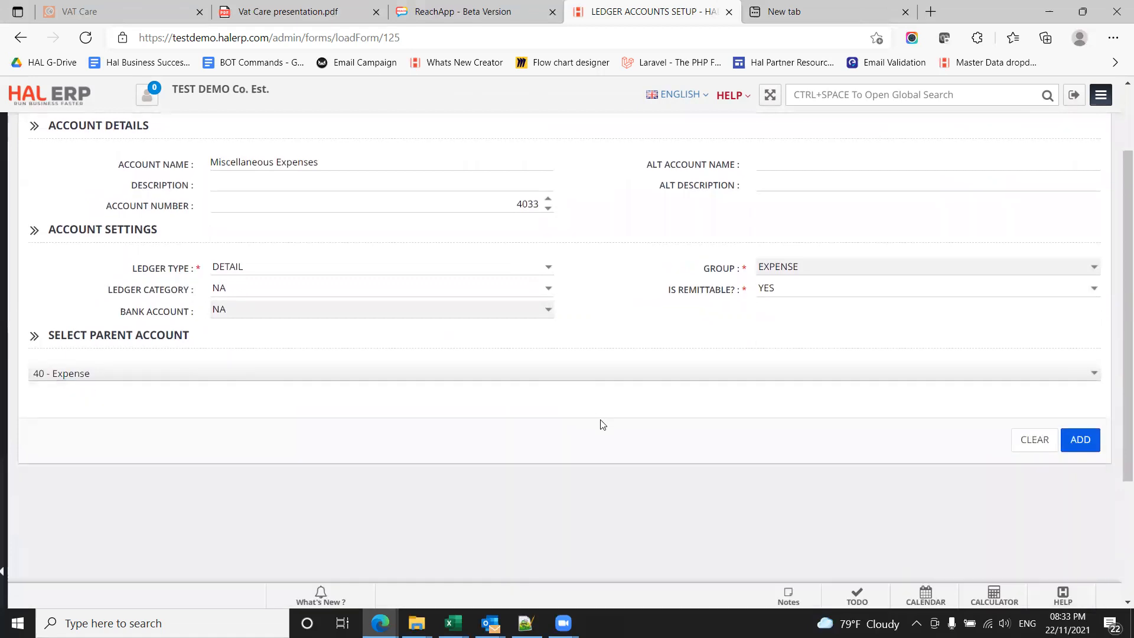
# - Set Is Remittable to NA and add the Miscellaneous Expenses ledger account
pyautogui.click(1094, 289)
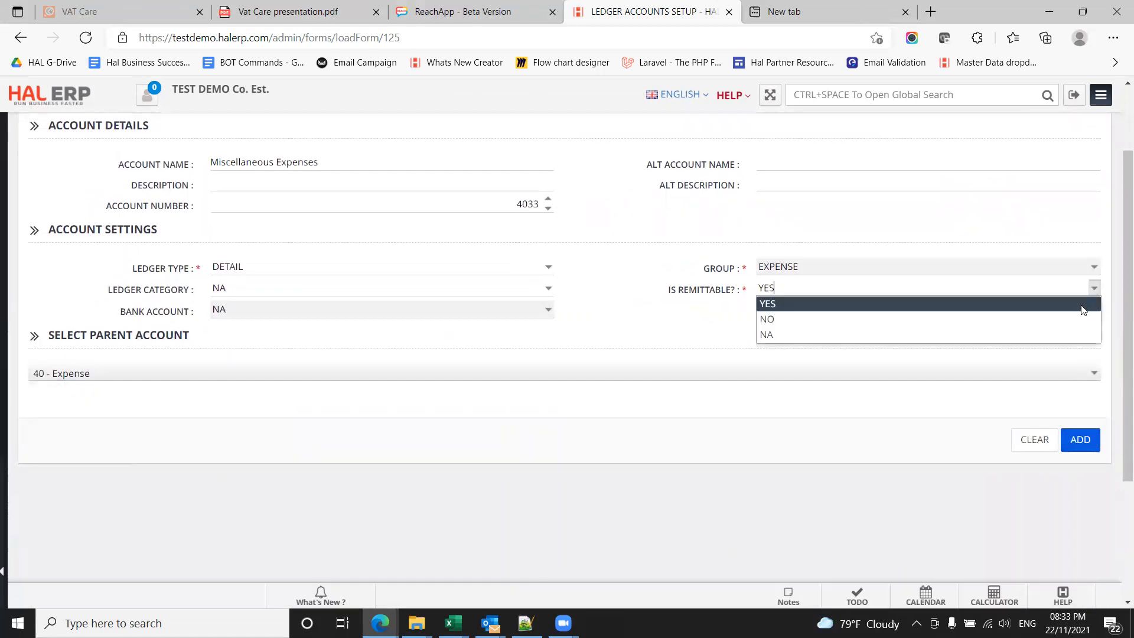
pyautogui.click(1058, 345)
pyautogui.click(1080, 439)
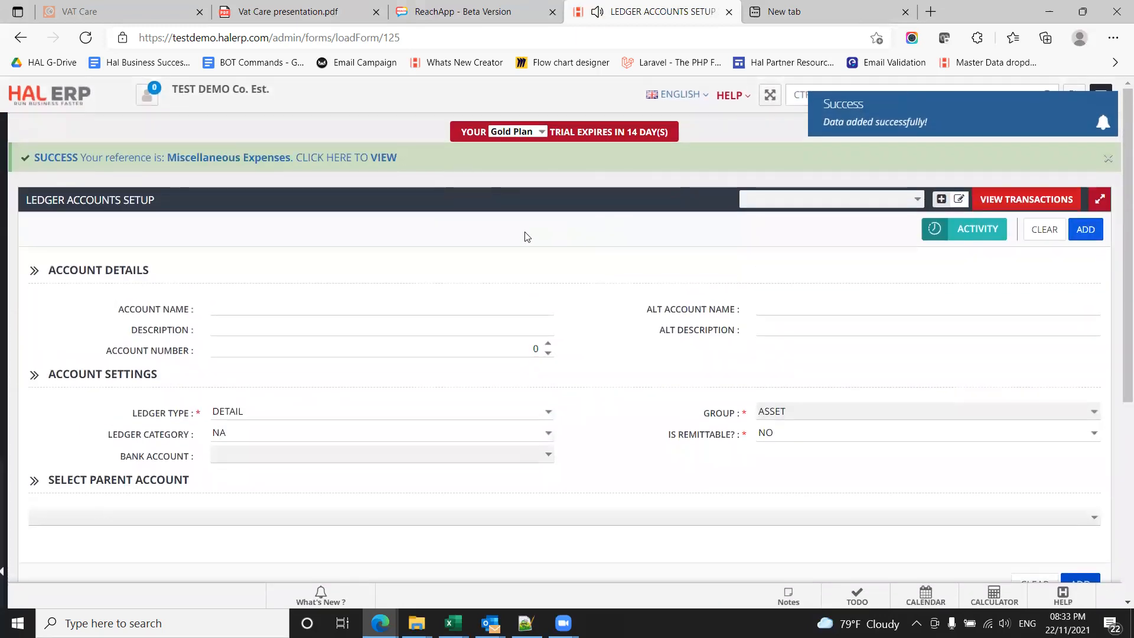
# - Return to the ledger account list, search it for "misc" and for "4033", and clear the search
pyautogui.click(1010, 201)
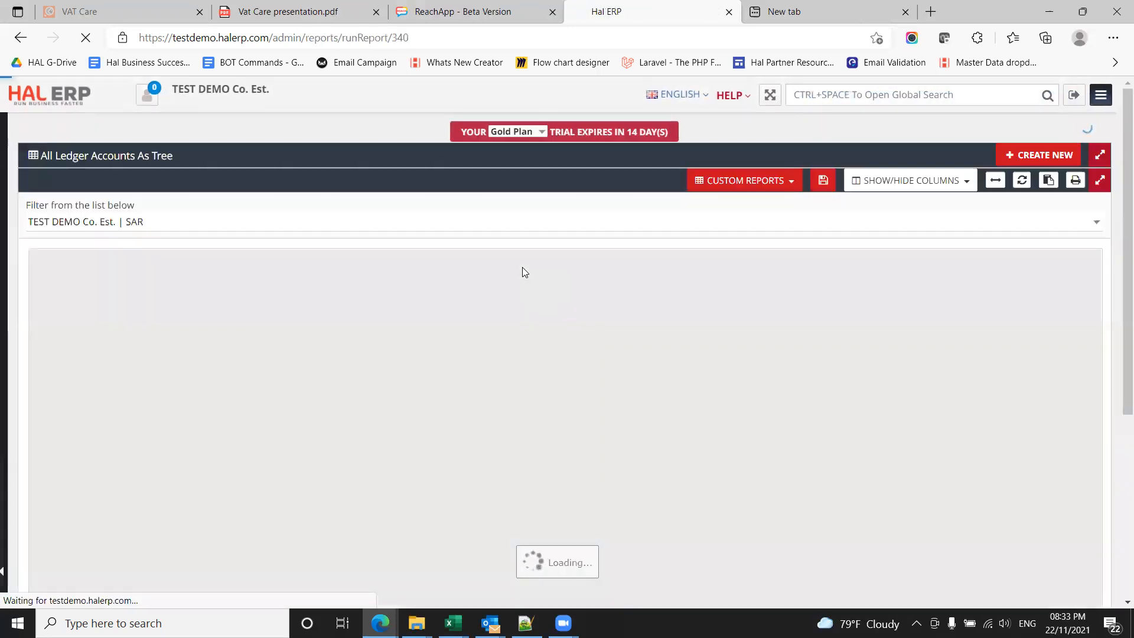
pyautogui.click(97, 260)
pyautogui.write('misc')
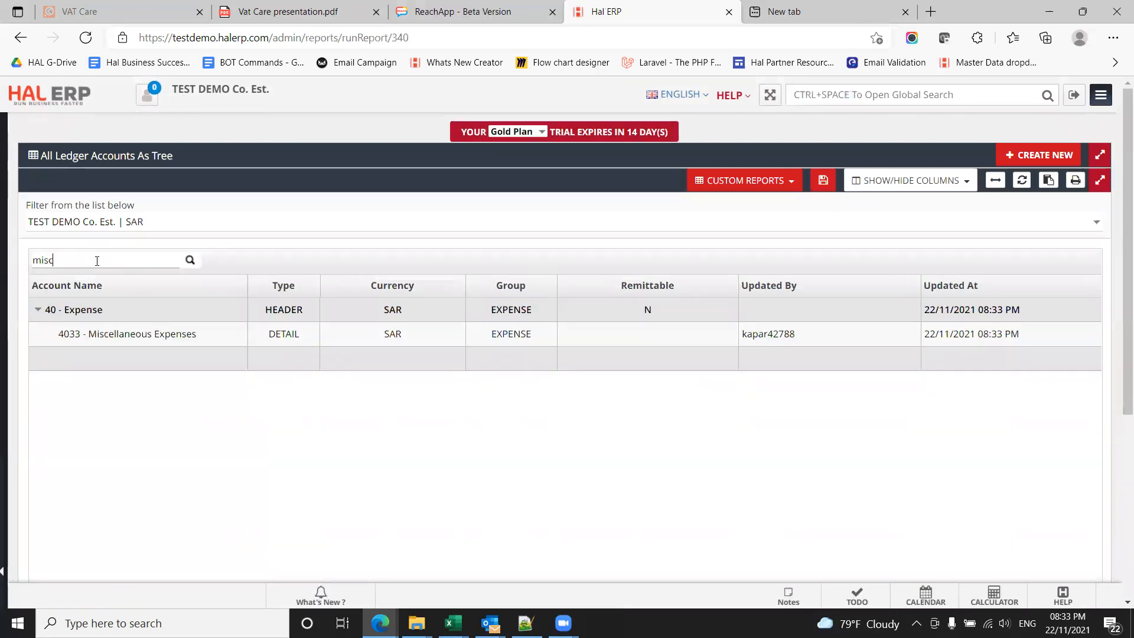
pyautogui.hotkey('ctrl', 'a')
pyautogui.write('4033')
pyautogui.hotkey('ctrl', 'a')
pyautogui.press('BackSpace')
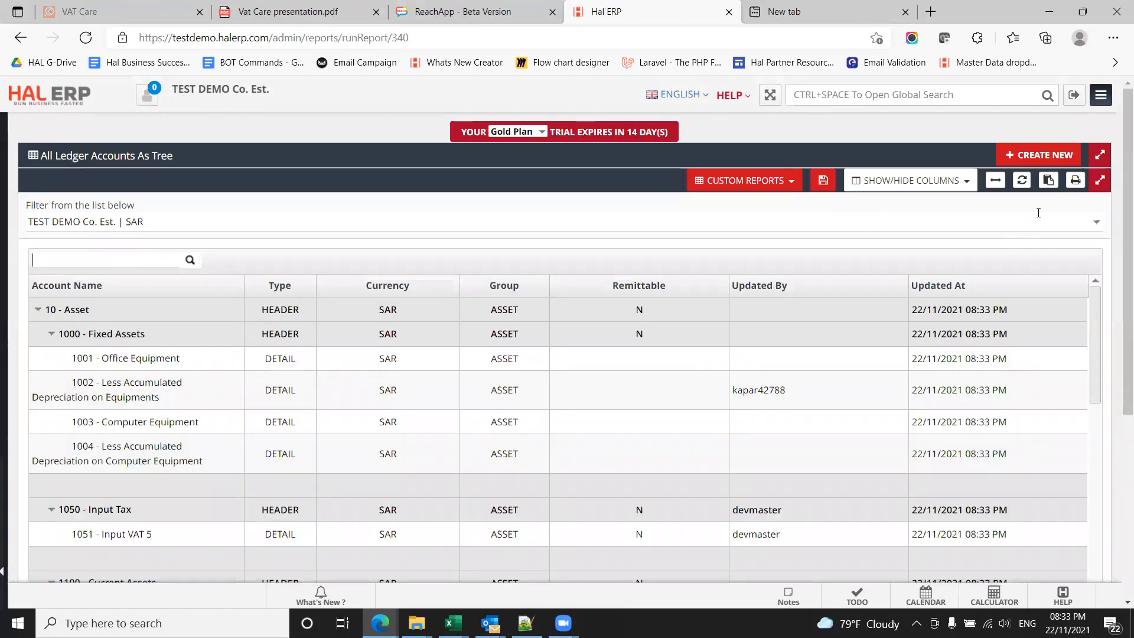
# - Check the available print and export formats for the ledger account list without exporting
pyautogui.click(1075, 180)
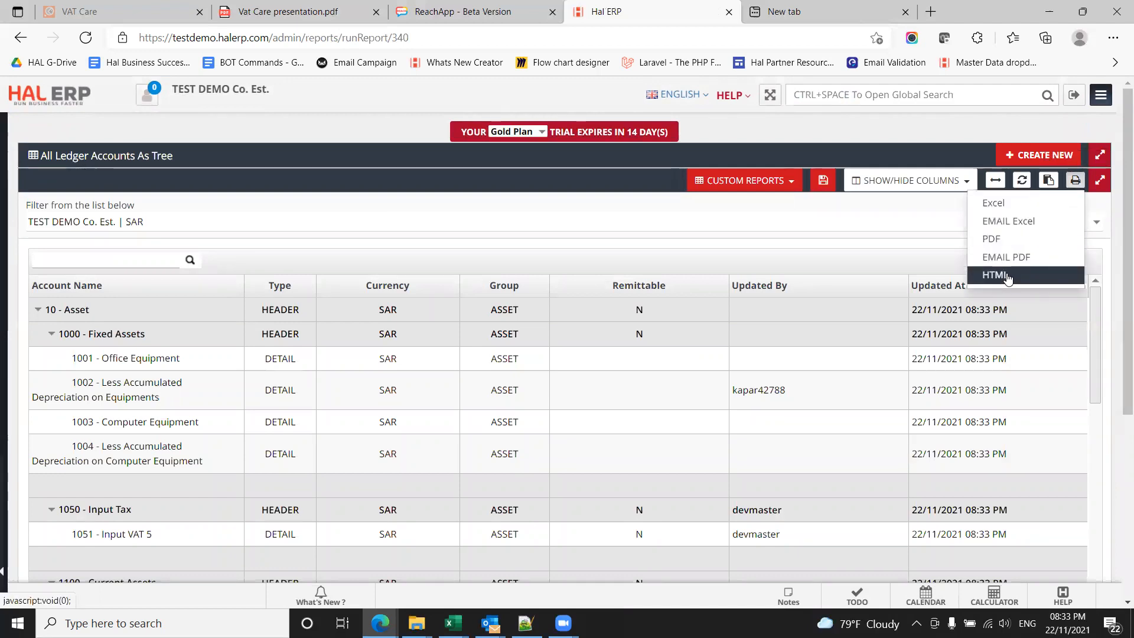
pyautogui.click(565, 179)
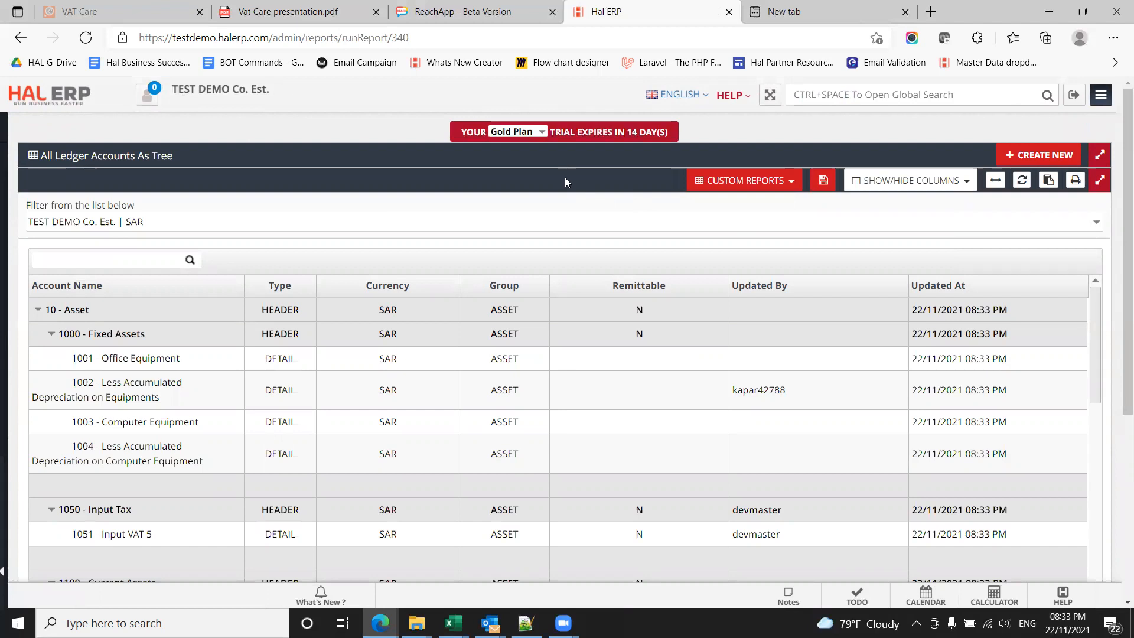